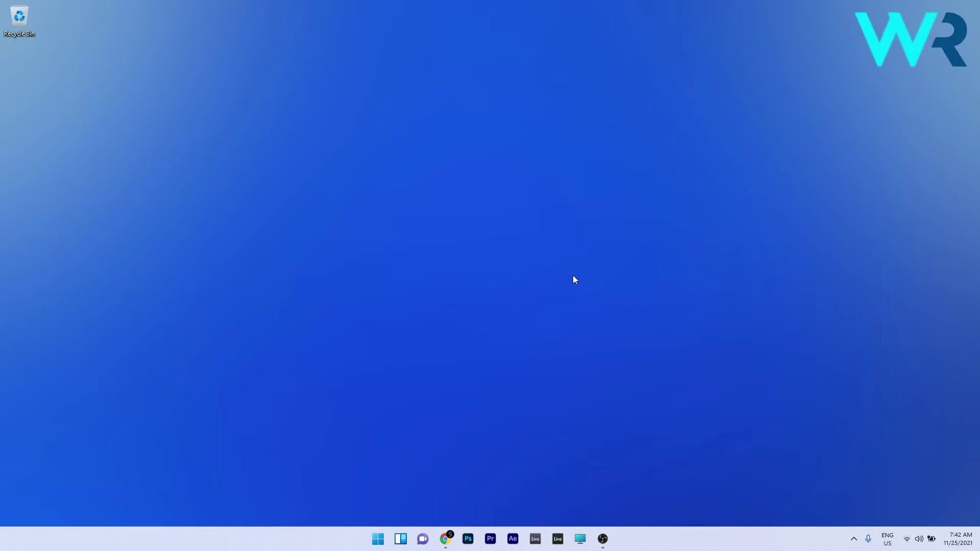
Bring up the Start menu's power options, then dismiss them without choosing anything
left_click(378, 539)
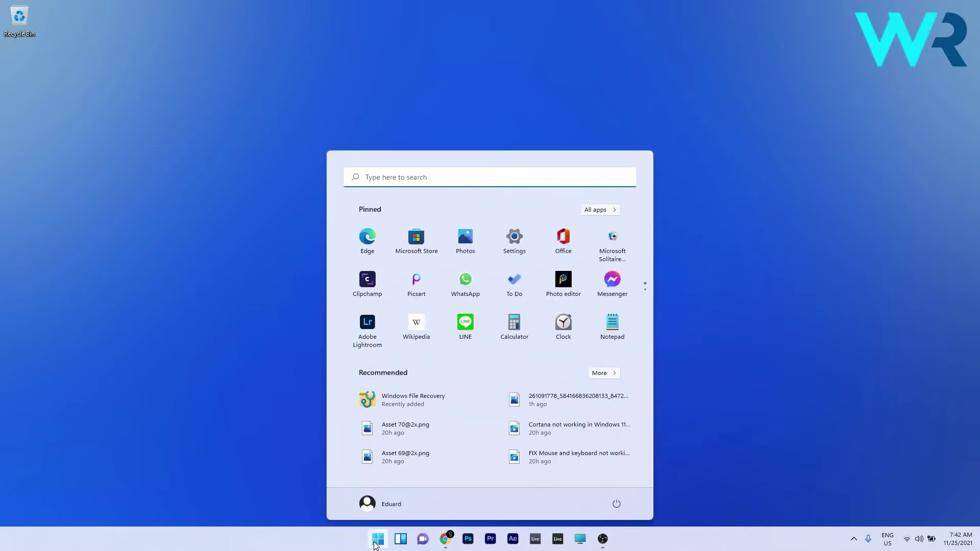
left_click(616, 505)
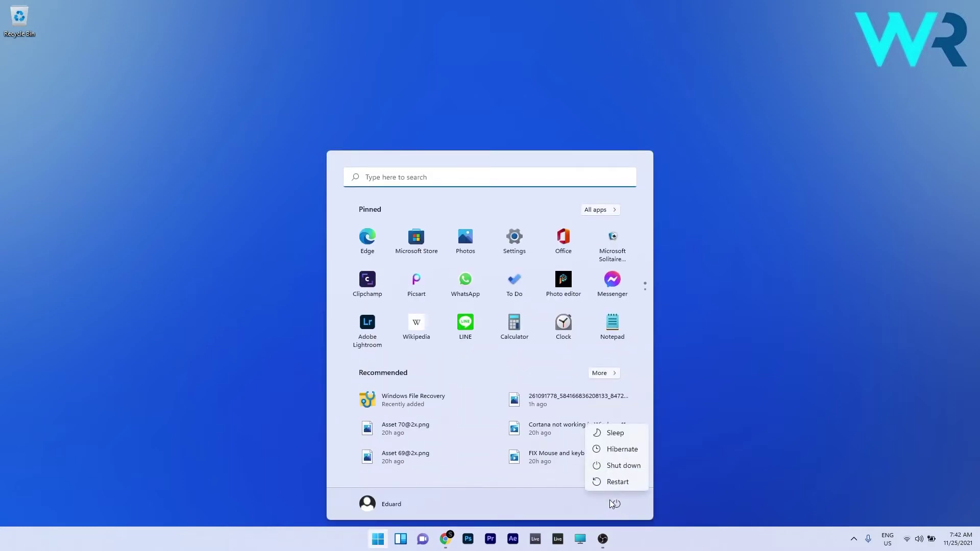
left_click(724, 357)
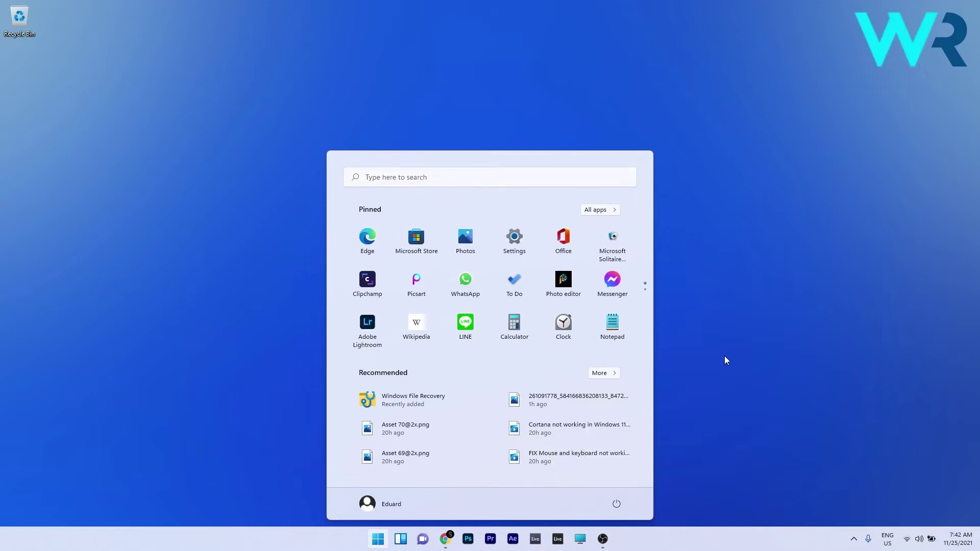
left_click(726, 360)
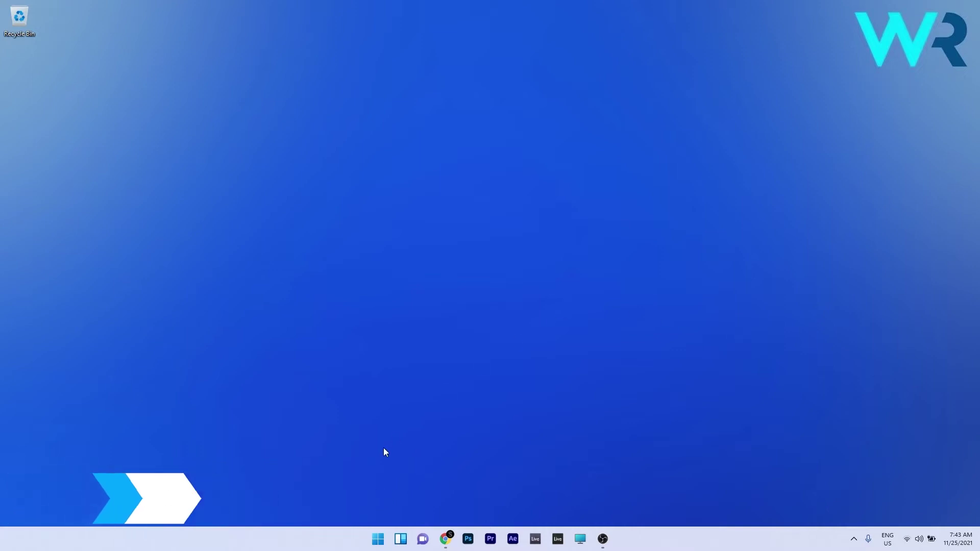
Review the startup apps in Task Manager, selecting the AcroTray entry, then close Task Manager
right_click(374, 541)
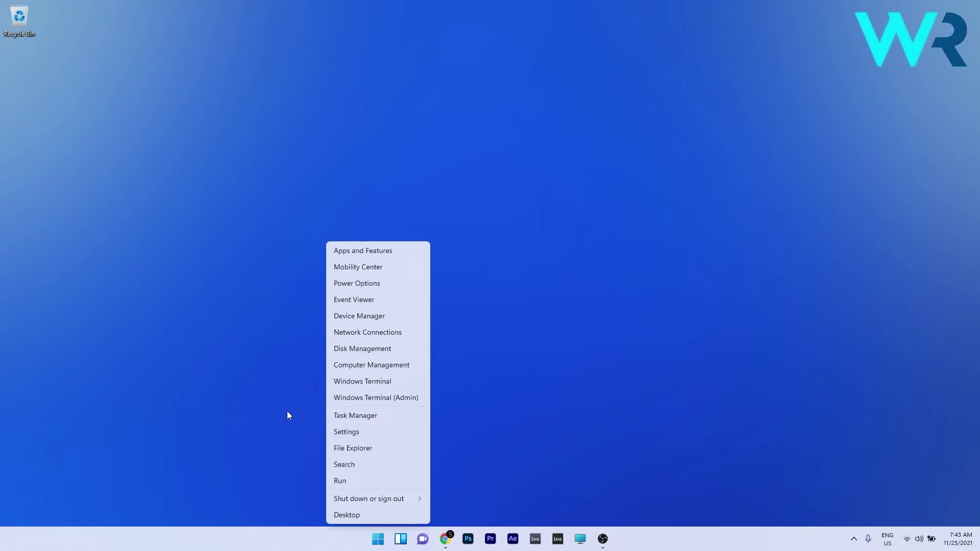
left_click(398, 418)
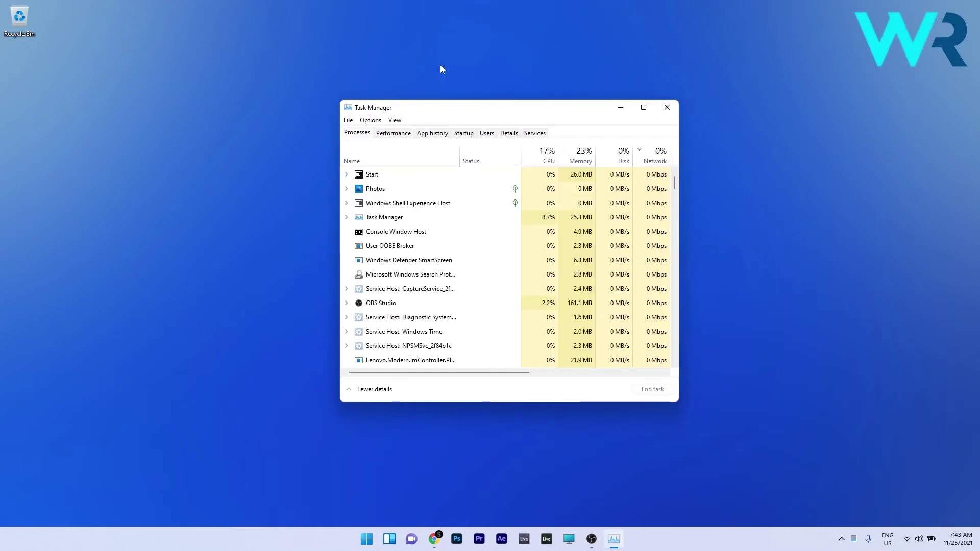
left_click(462, 136)
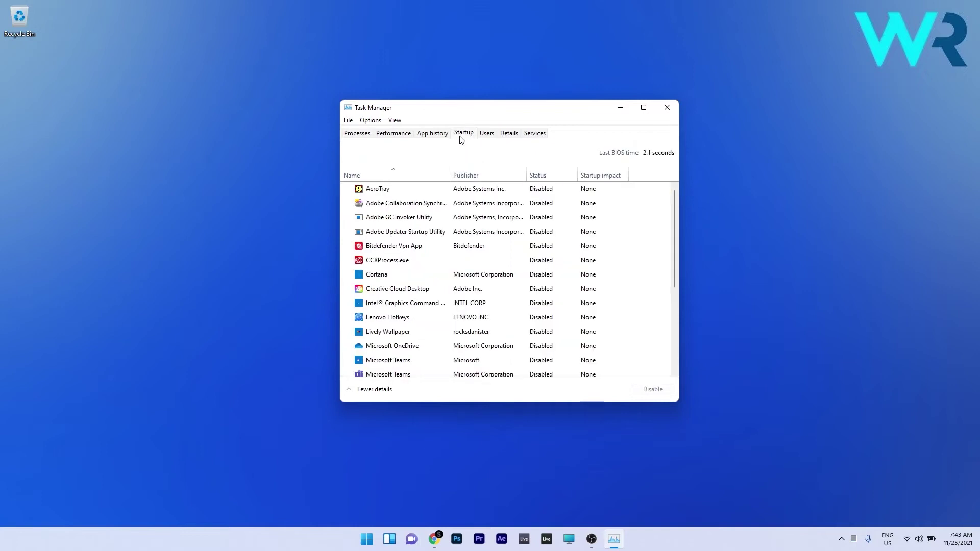
left_click(480, 195)
scroll(587, 306, "down", 2)
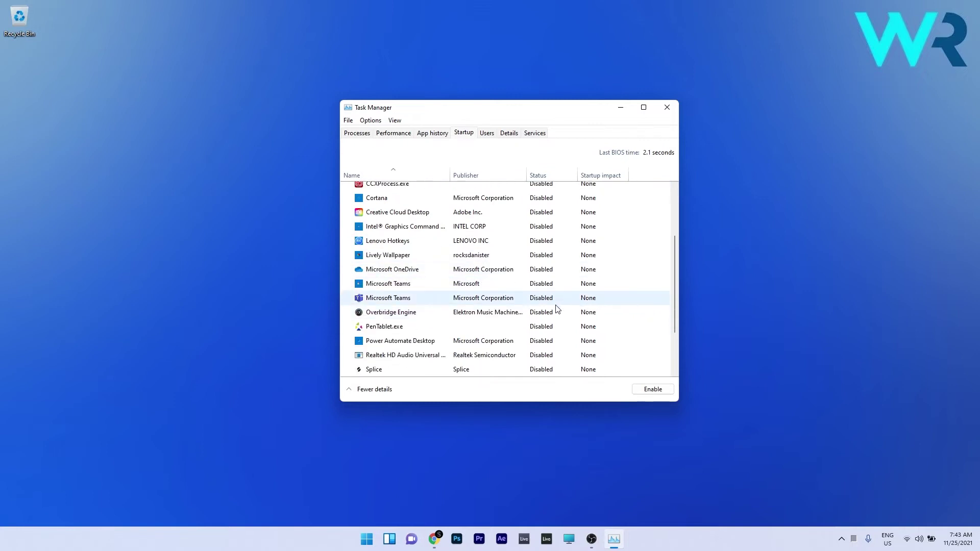
scroll(557, 309, "down", 2)
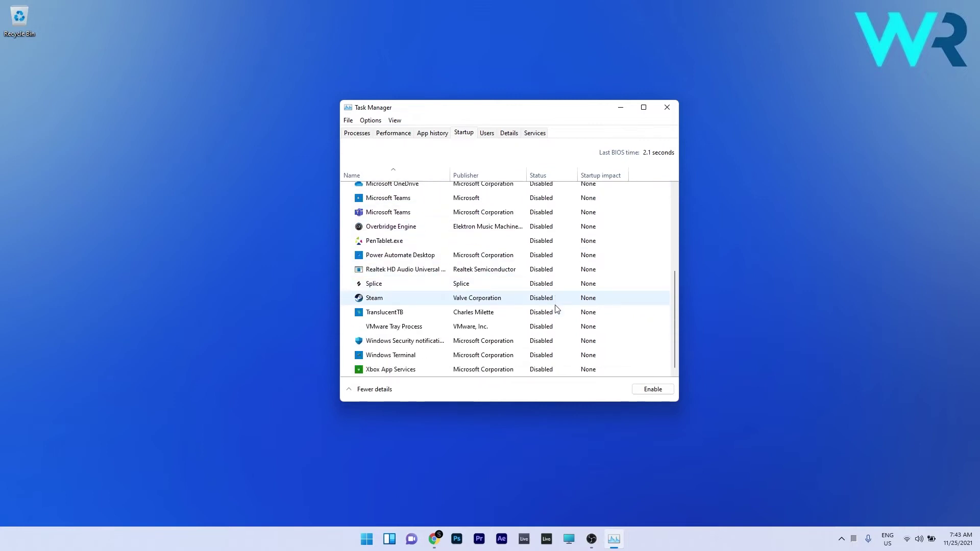
scroll(557, 309, "up", 4)
scroll(556, 309, "down", 4)
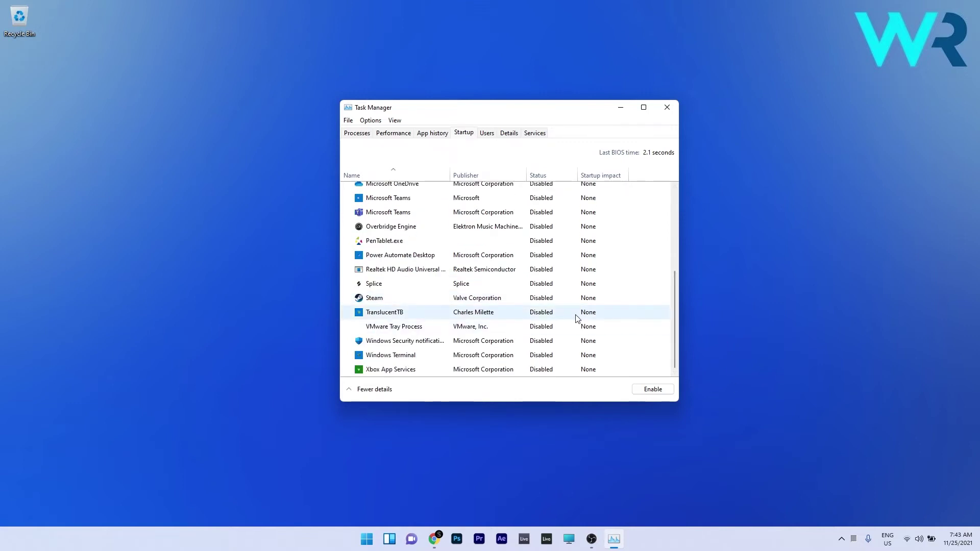
left_click(666, 107)
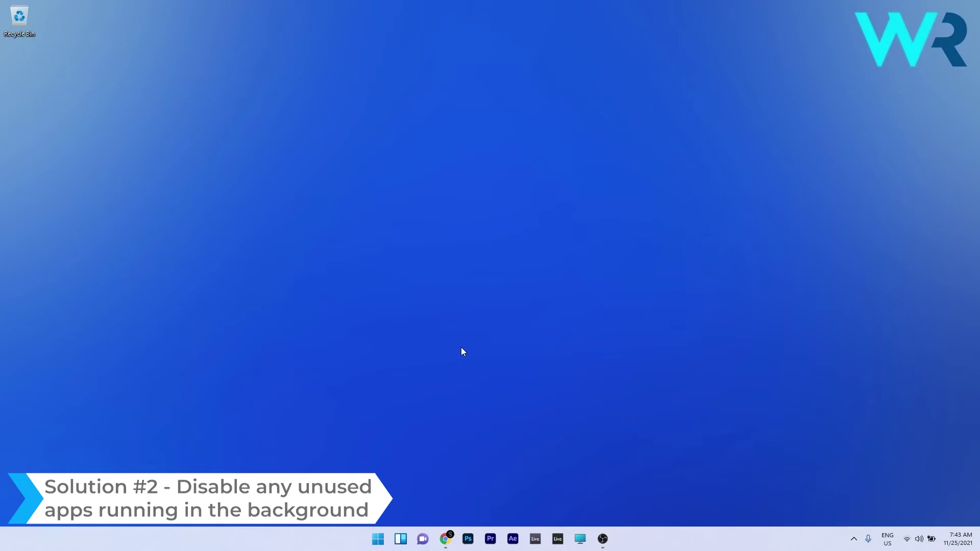
Through Settings > Apps, set Clock's 'Let this app run in background' option to Never
left_click(377, 538)
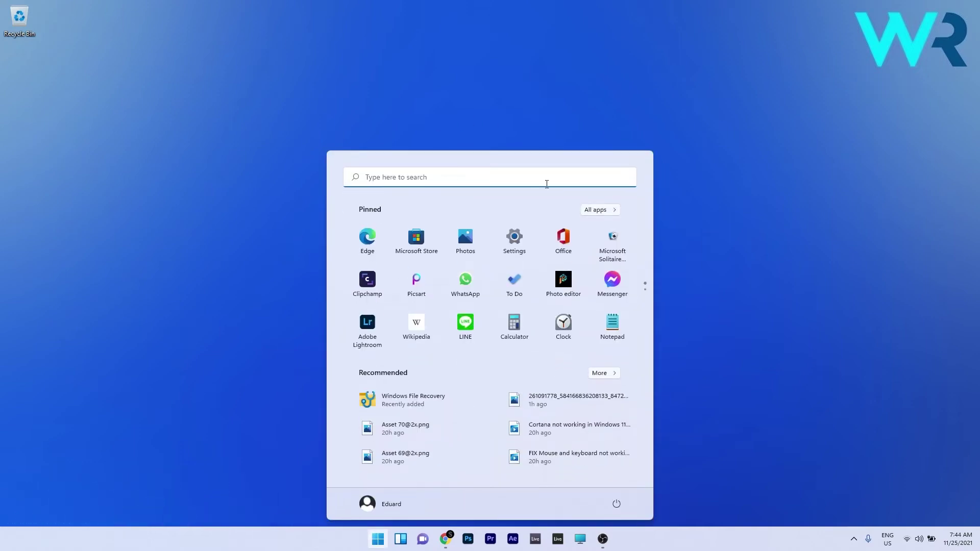
left_click(515, 244)
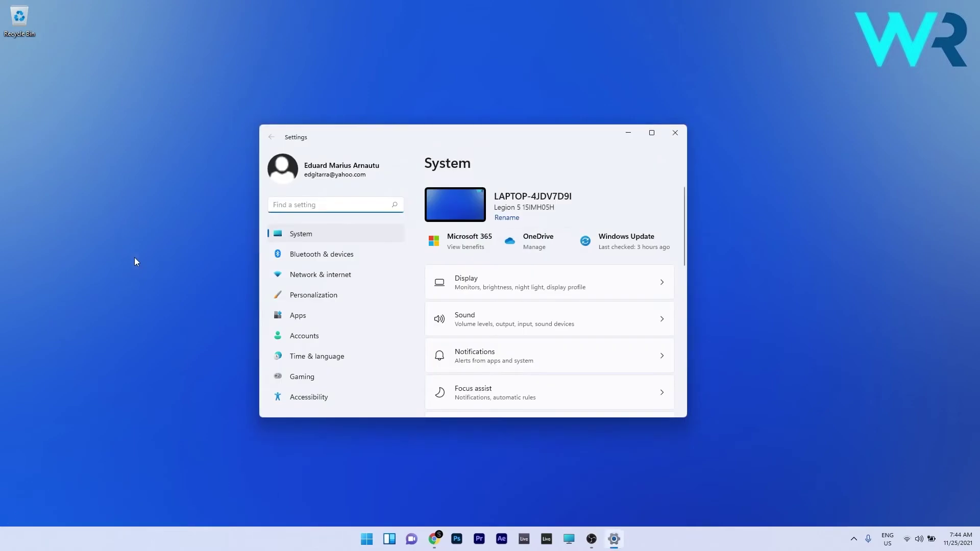
left_click(295, 321)
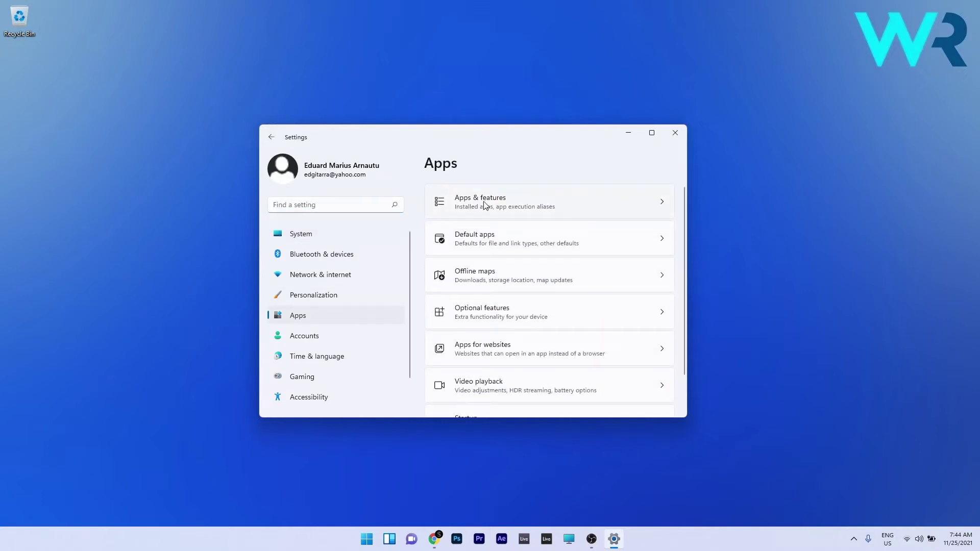
left_click(562, 201)
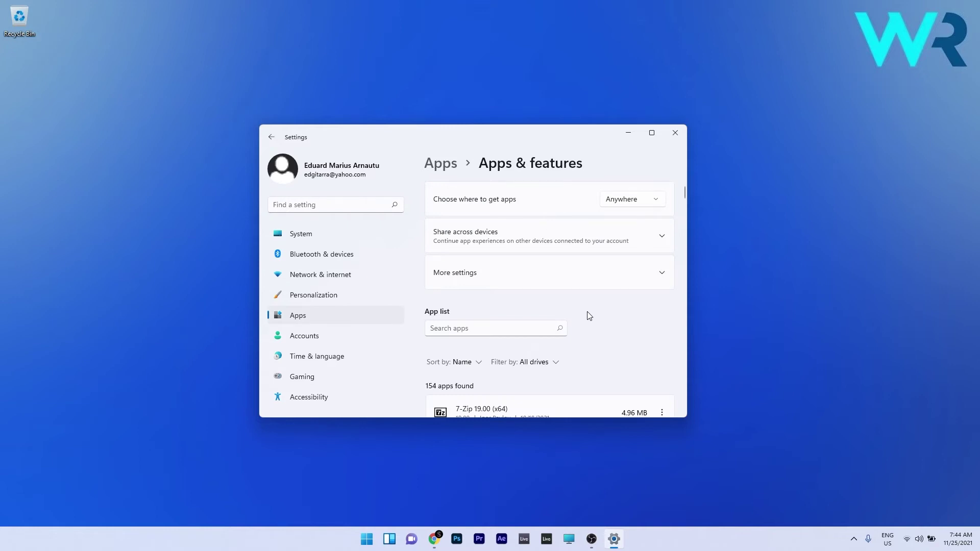
scroll(587, 313, "down", 15)
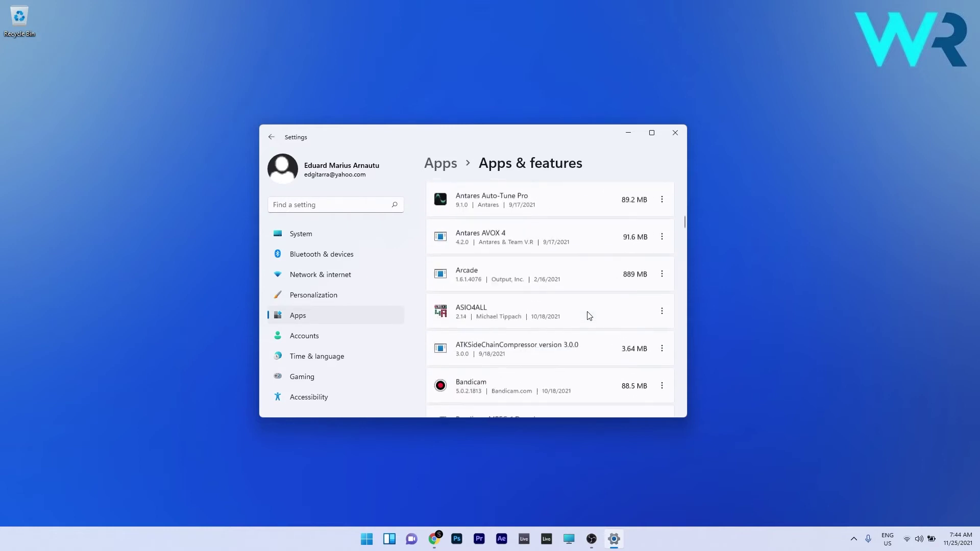
scroll(588, 313, "down", 2)
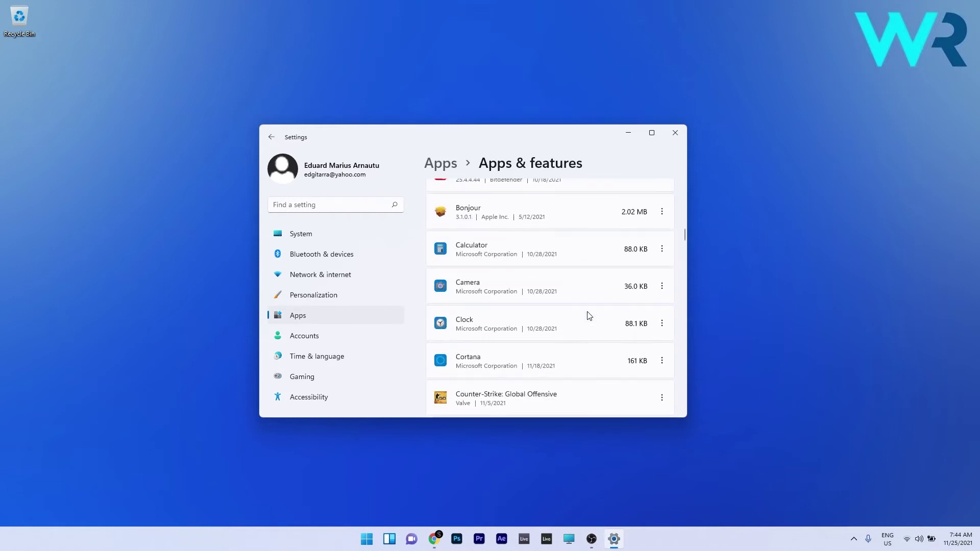
left_click(661, 327)
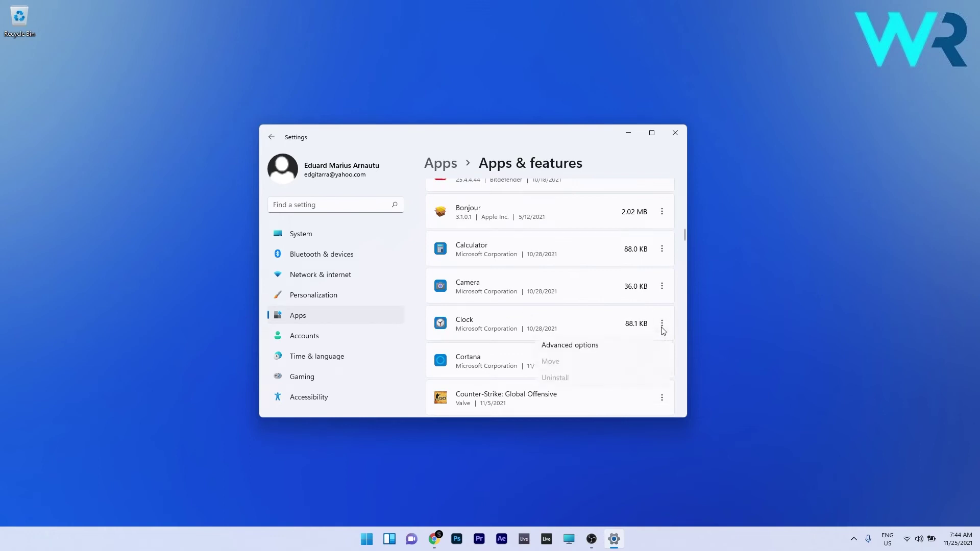
left_click(570, 346)
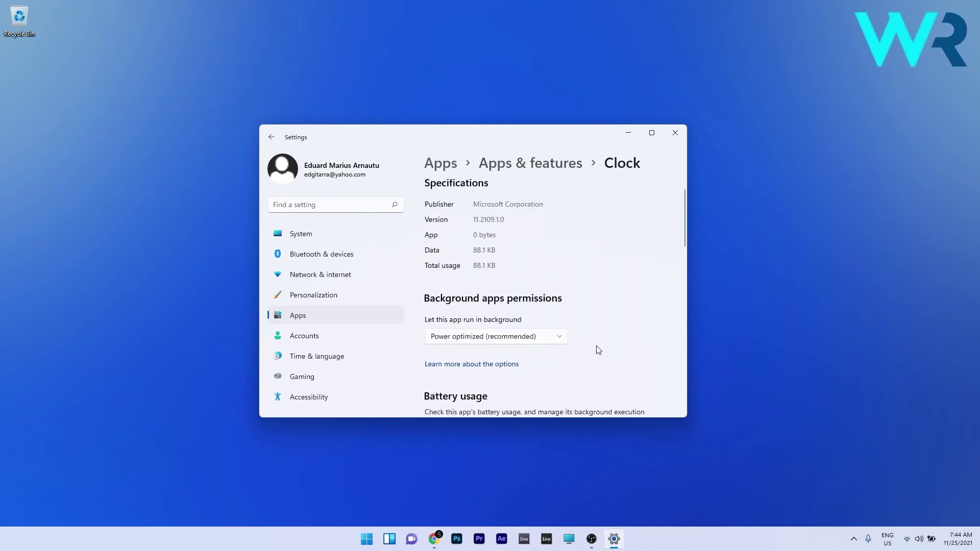
scroll(595, 350, "down", 2)
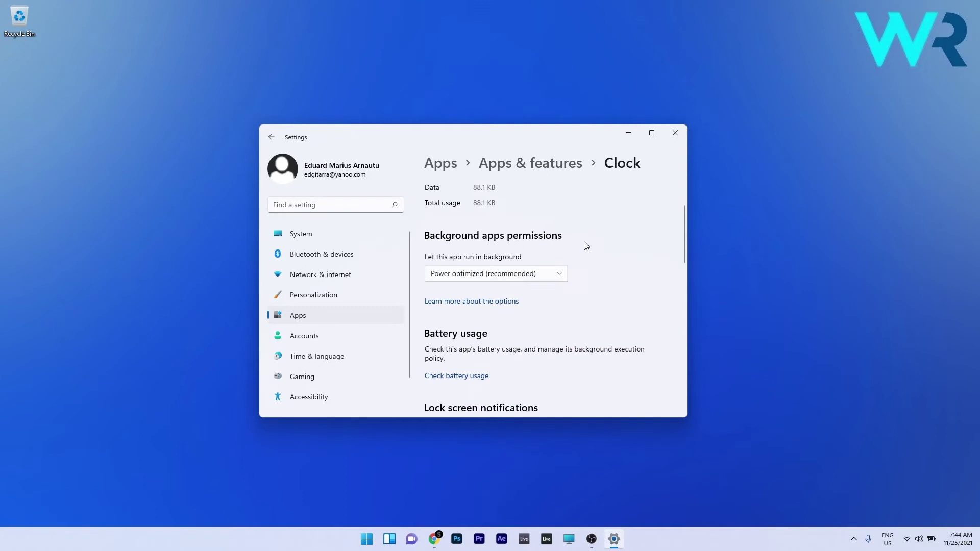
left_click(556, 277)
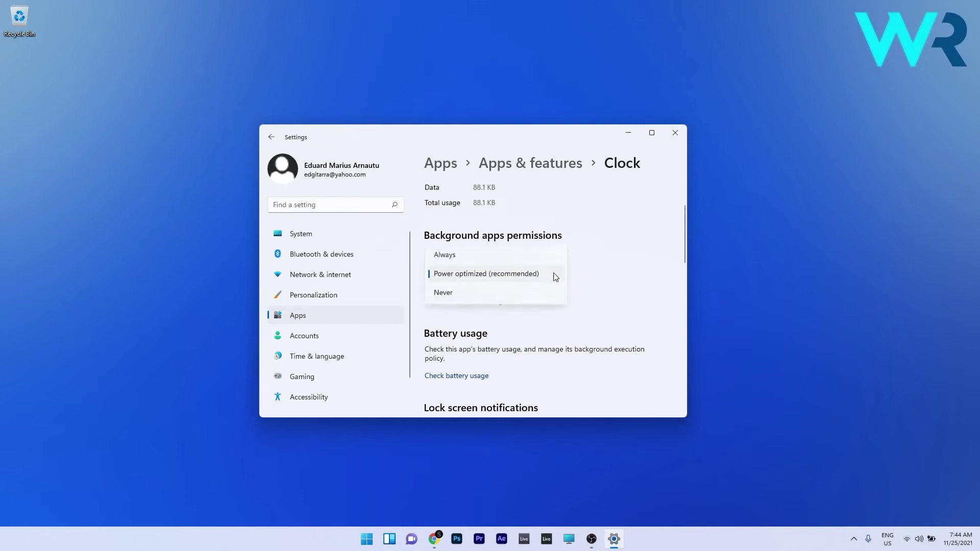
left_click(461, 295)
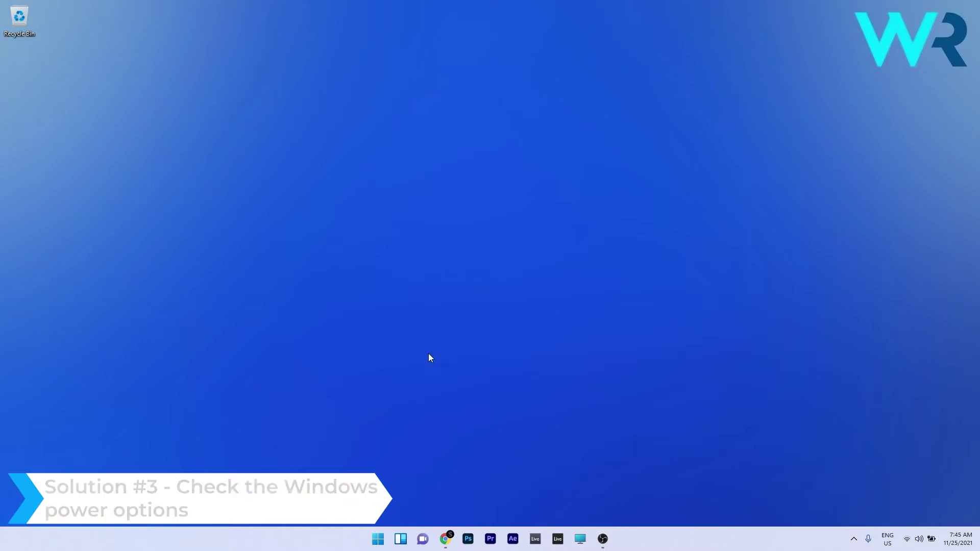
Go to Settings > System > Power & battery and keep Power mode on Best performance
left_click(382, 547)
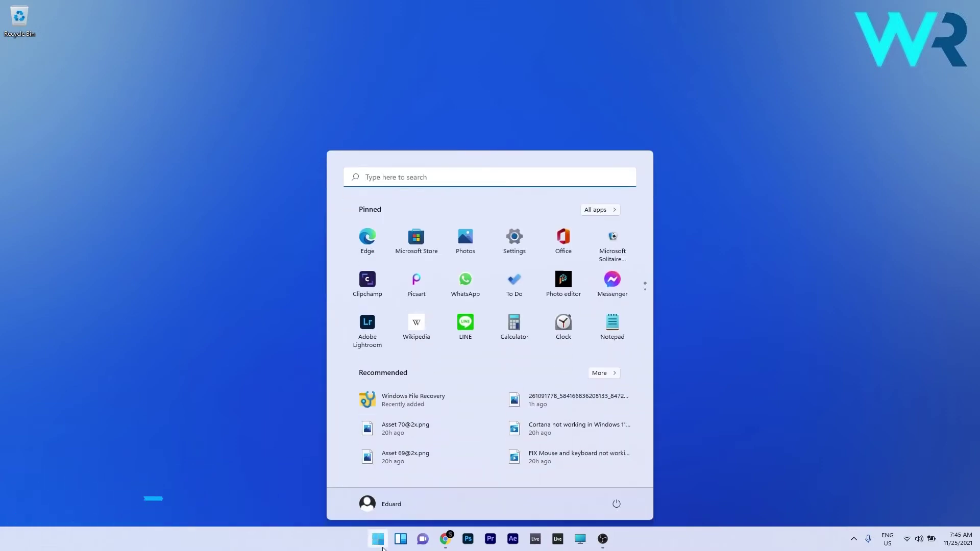
left_click(513, 244)
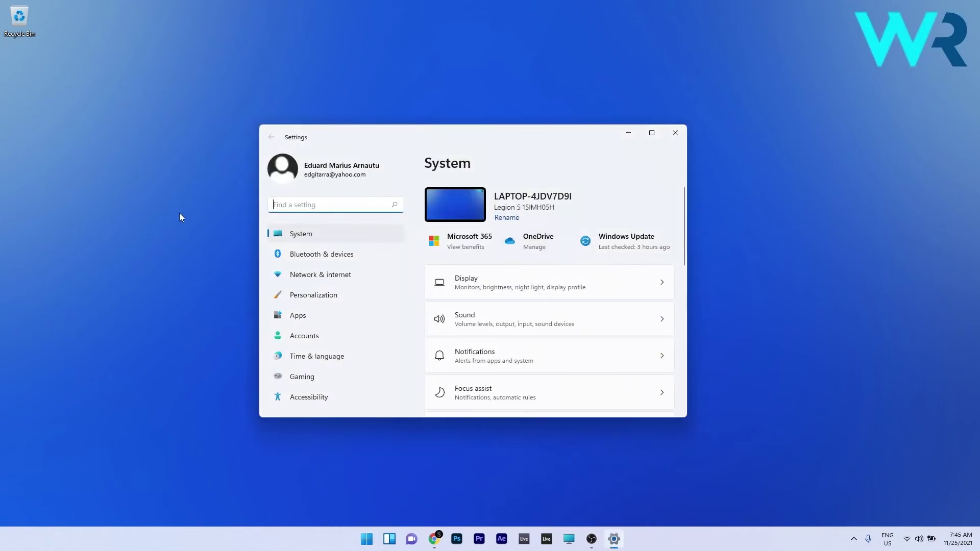
left_click(308, 233)
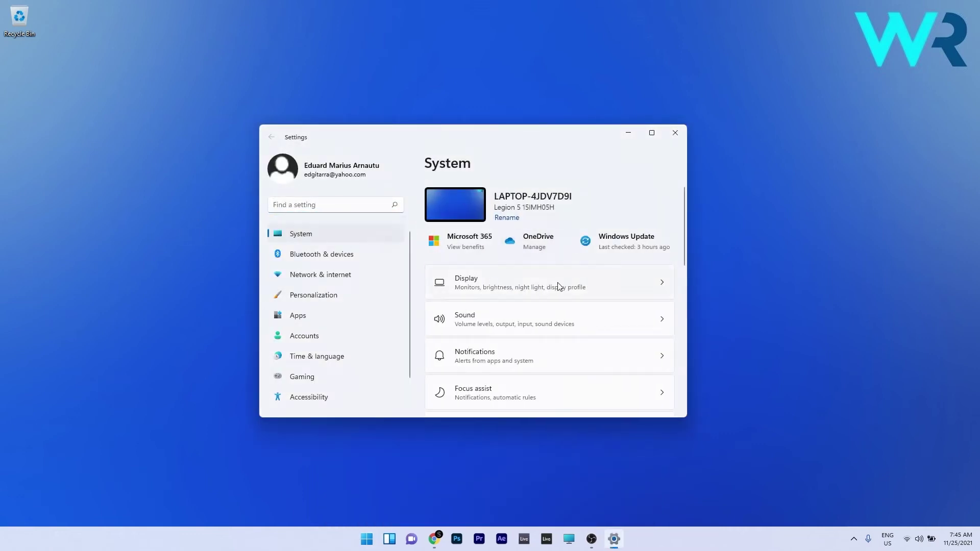
scroll(558, 287, "down", 5)
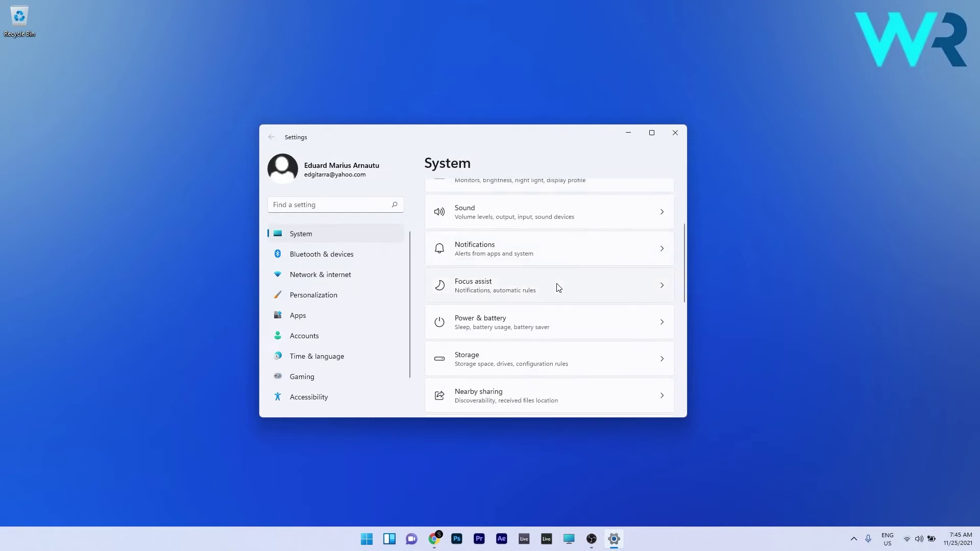
left_click(647, 286)
scroll(585, 260, "down", 6)
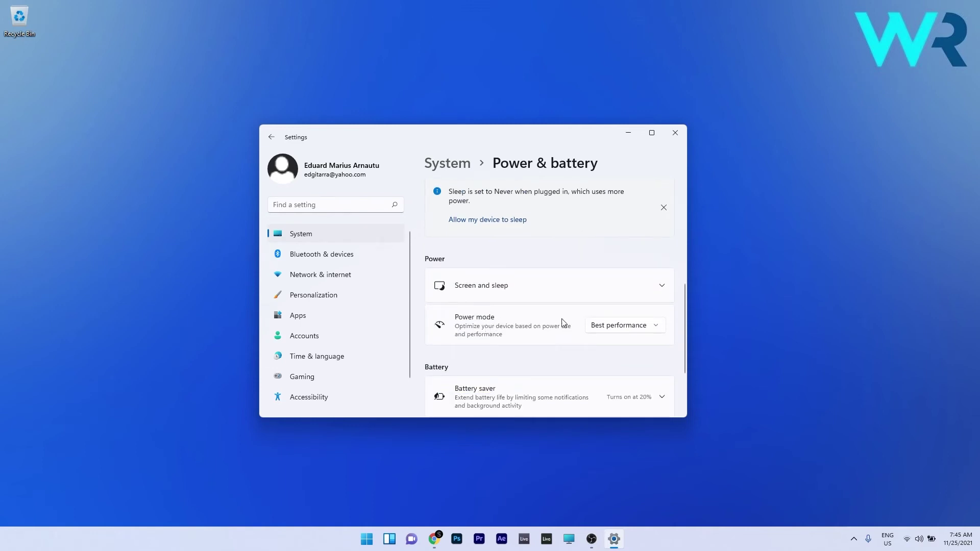
left_click(637, 330)
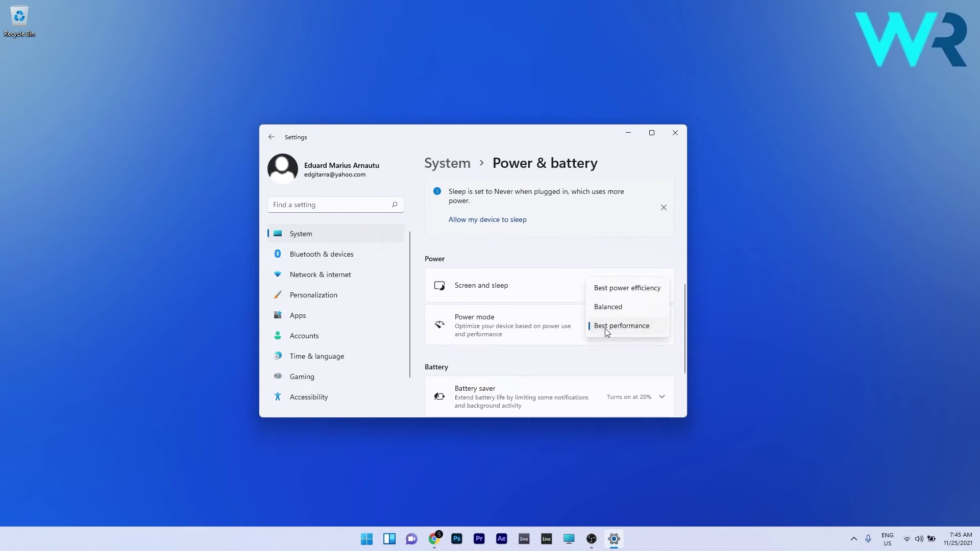
left_click(650, 329)
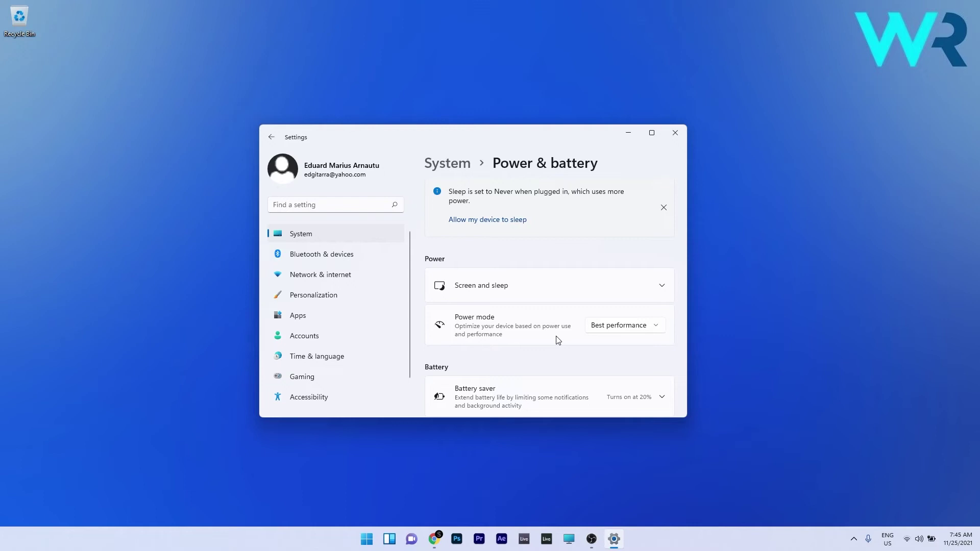
Close Settings, search 'edit power', and open the Balanced plan's advanced power settings dialog
left_click(673, 137)
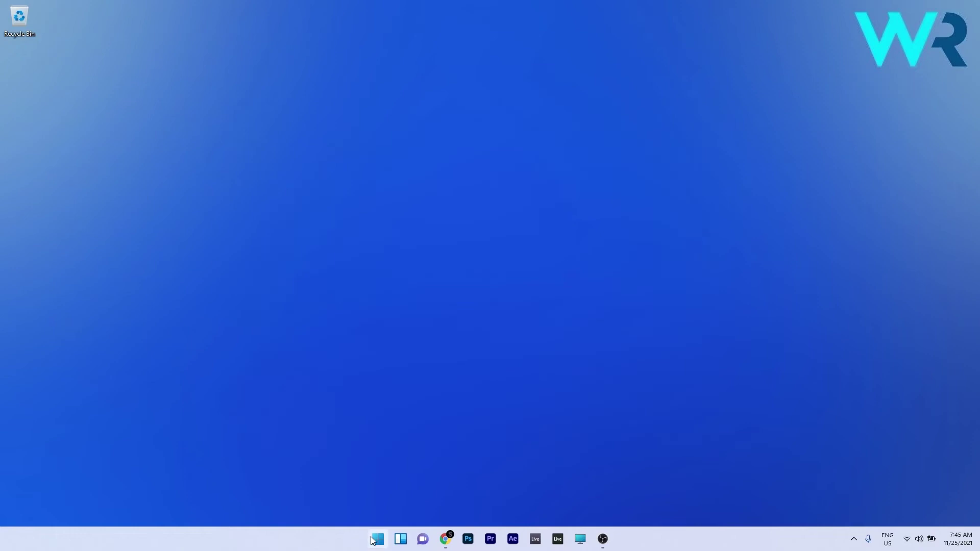
left_click(377, 539)
type("edit pow")
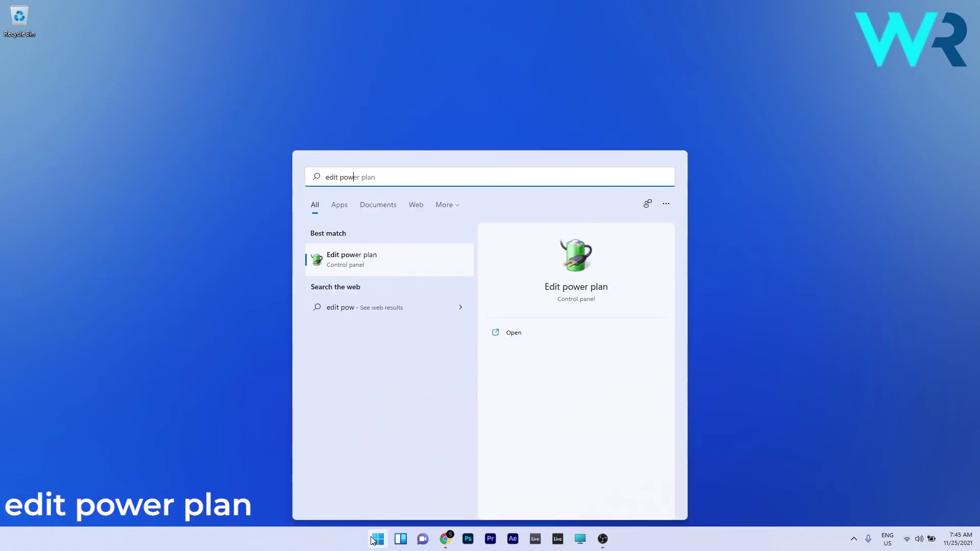
type("er")
left_click(355, 259)
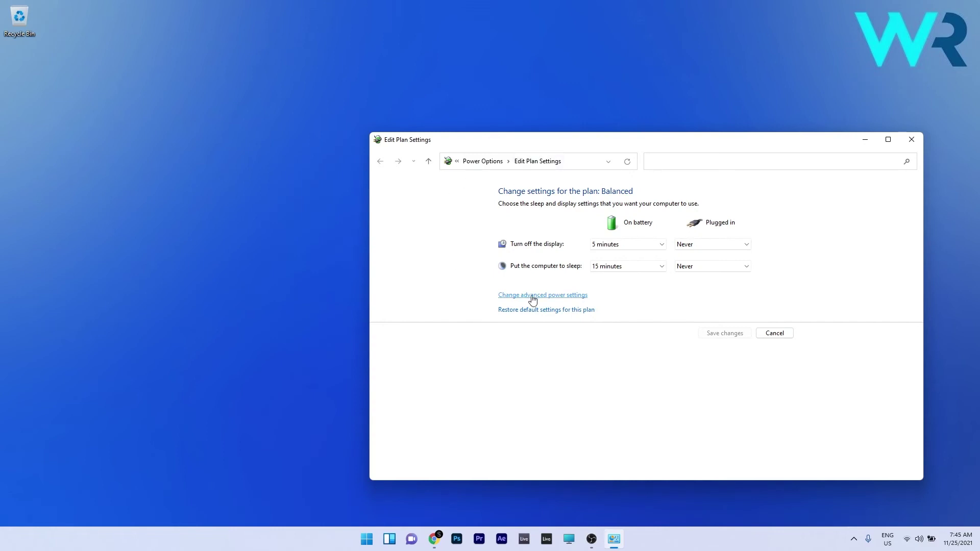
left_click(561, 299)
left_click_drag(115, 24, 492, 189)
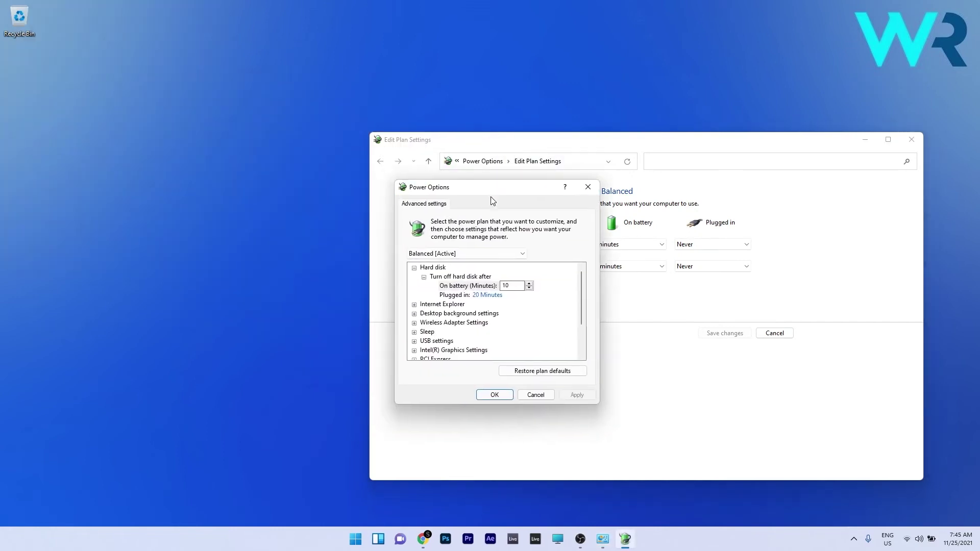
scroll(451, 334, "down", 2)
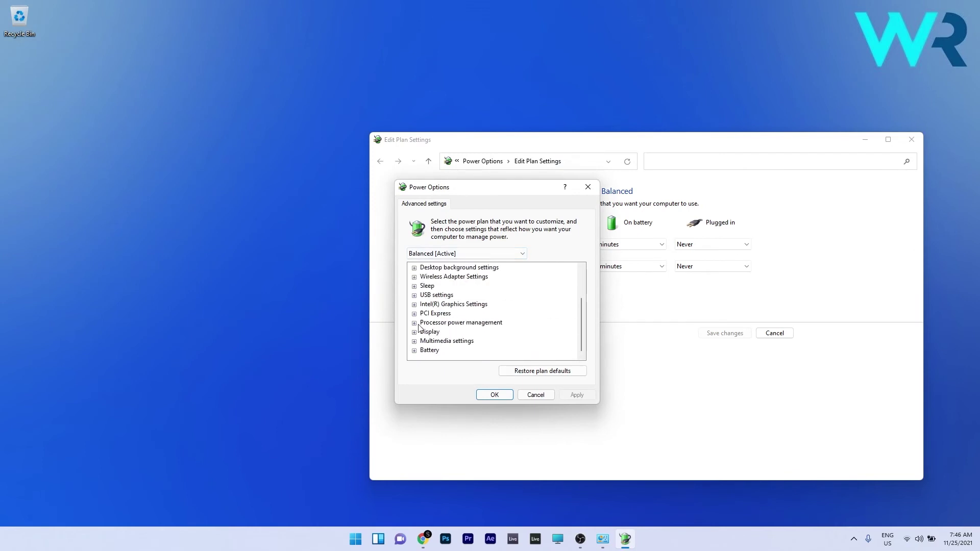
Set Minimum processor state to 50 on battery and plugged in, then expand Maximum processor state
double_click(478, 327)
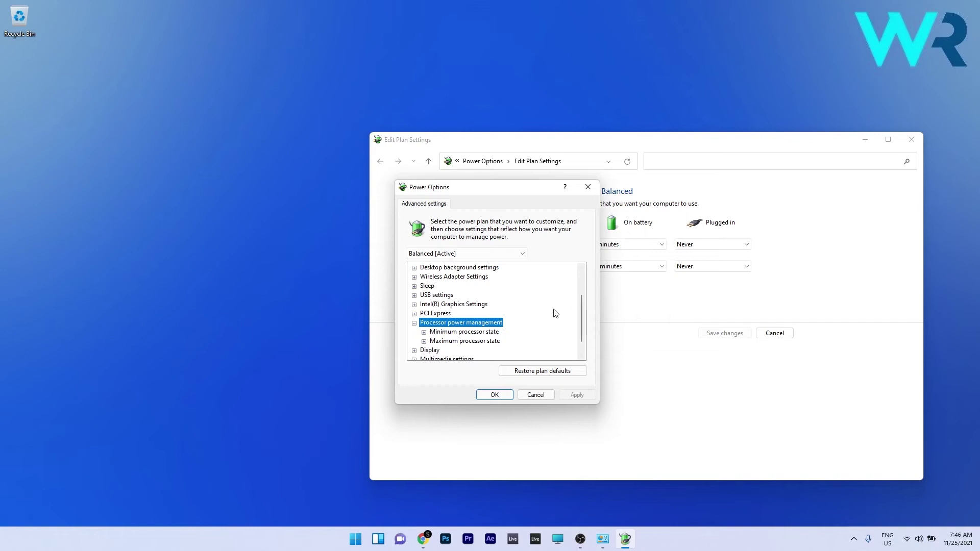
double_click(440, 334)
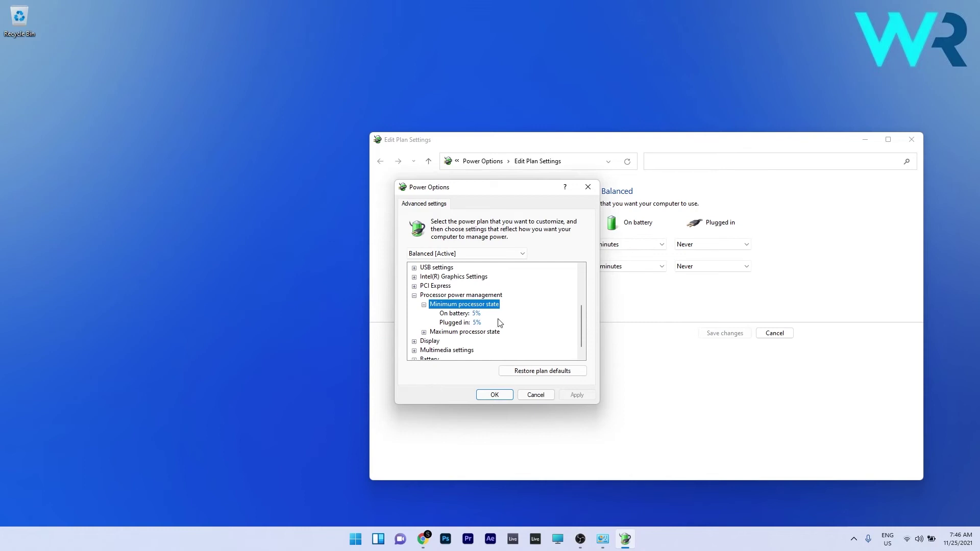
left_click(474, 314)
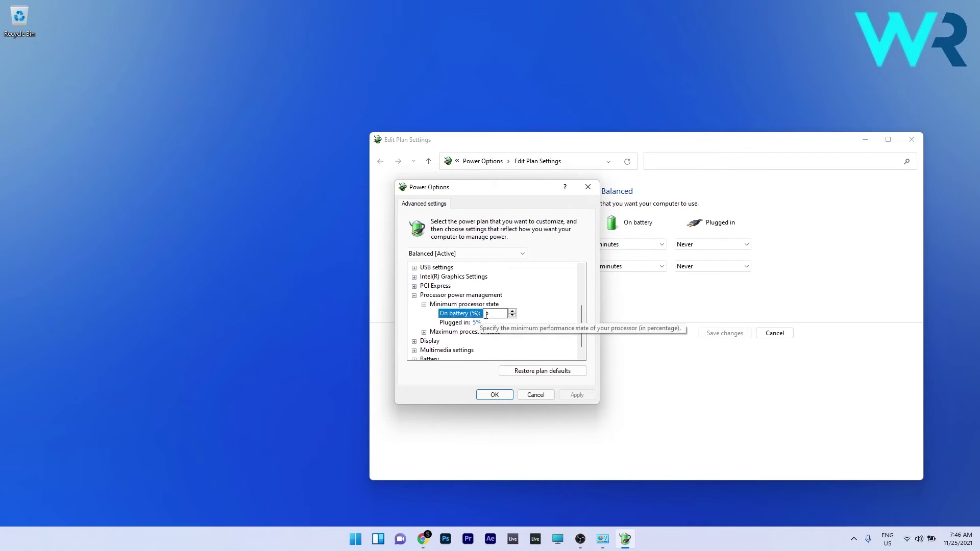
type("50")
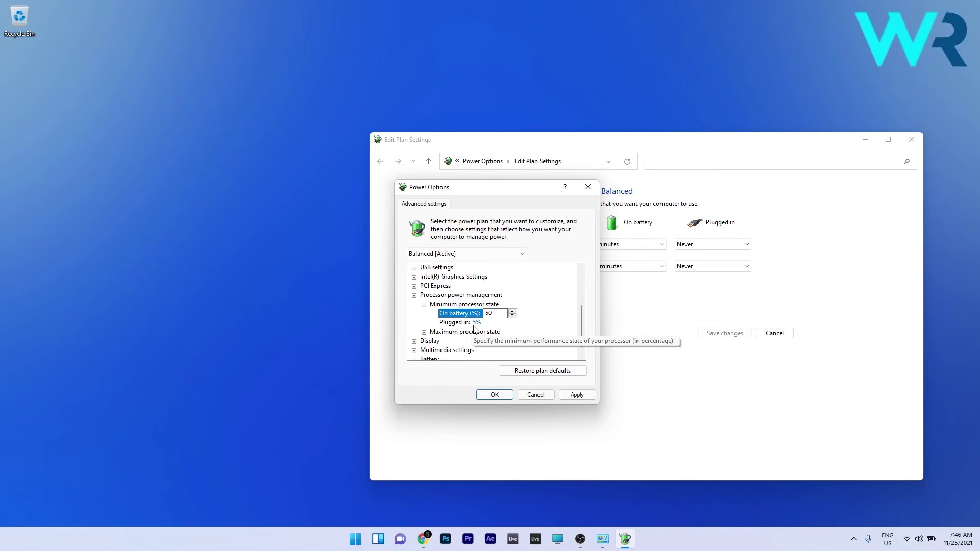
left_click(473, 324)
type("50")
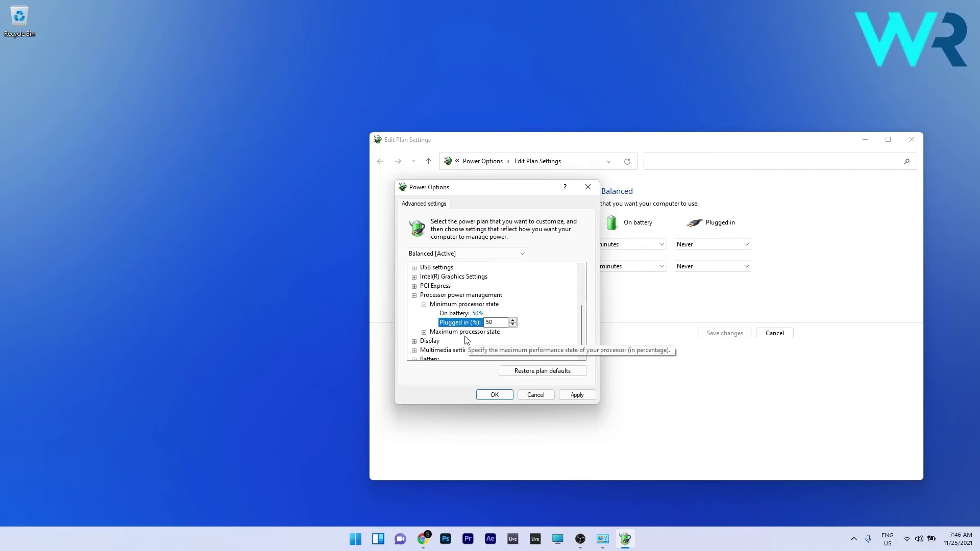
double_click(439, 332)
scroll(444, 324, "down", 1)
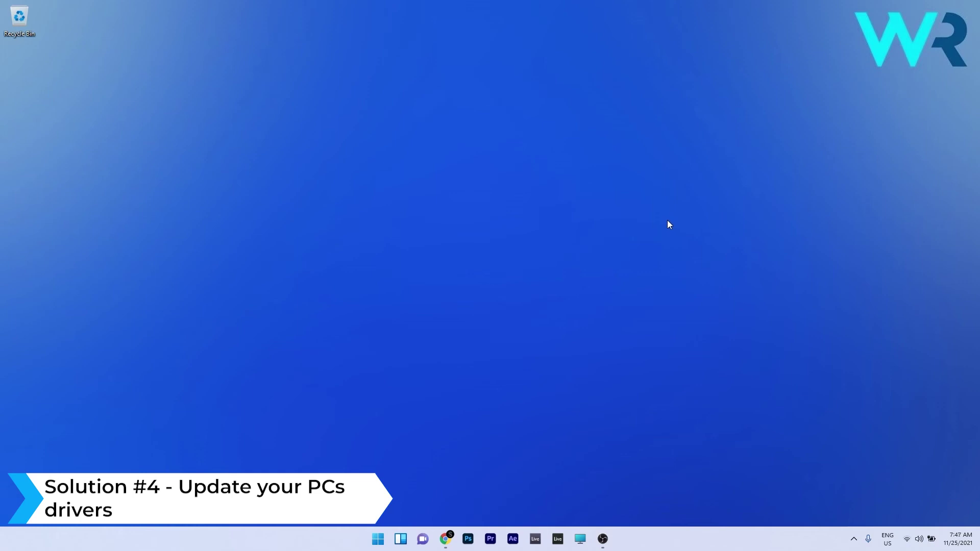
In Device Manager, update the NVIDIA GeForce RTX 2060 driver by searching automatically for drivers
key("super+x")
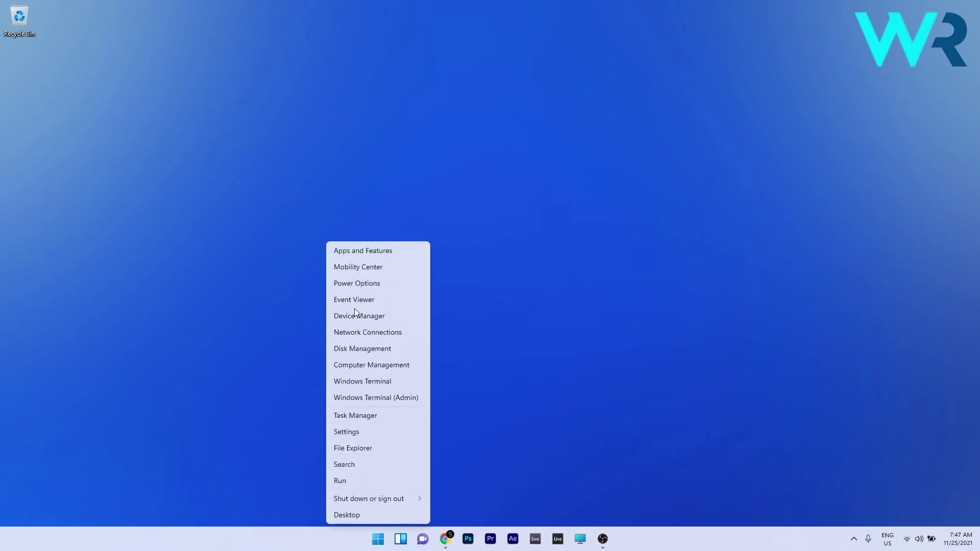
left_click(408, 318)
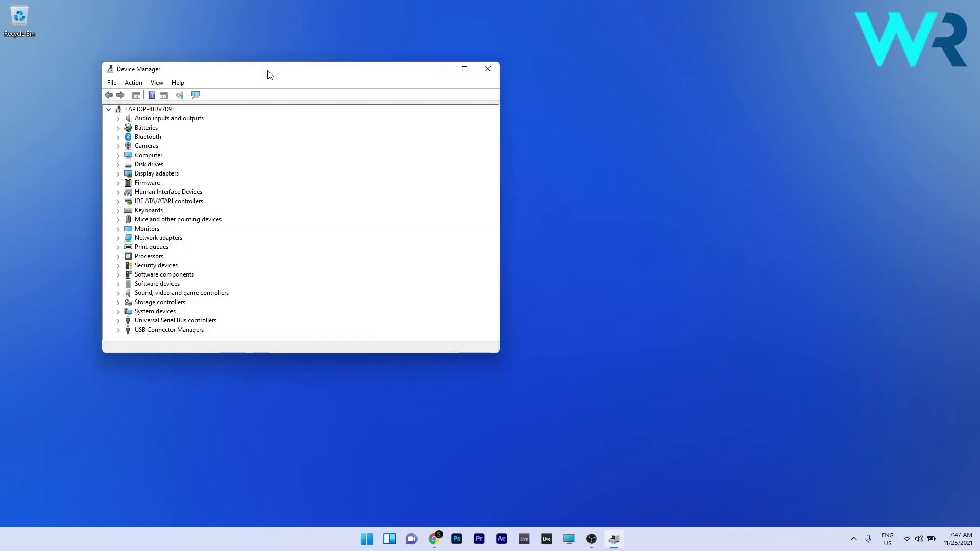
left_click_drag(269, 72, 414, 116)
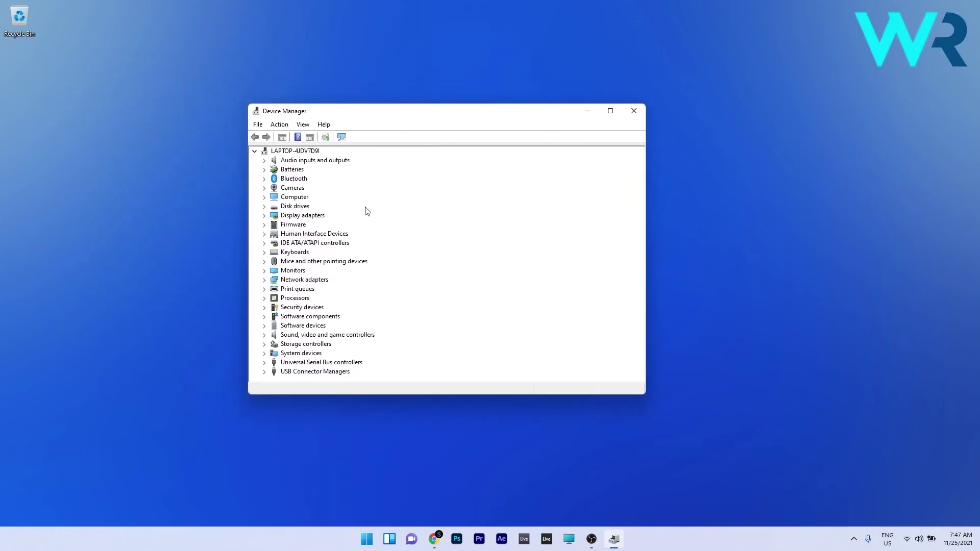
double_click(314, 216)
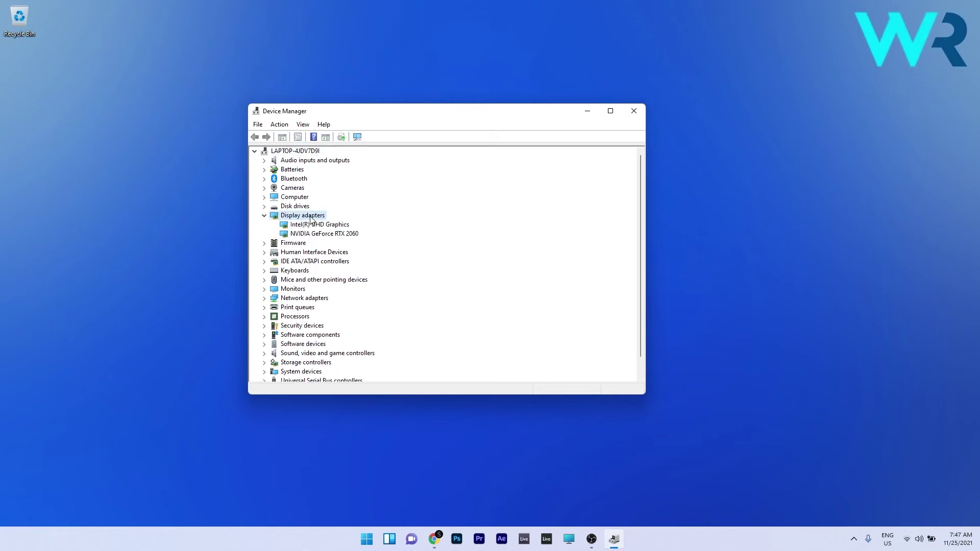
right_click(338, 235)
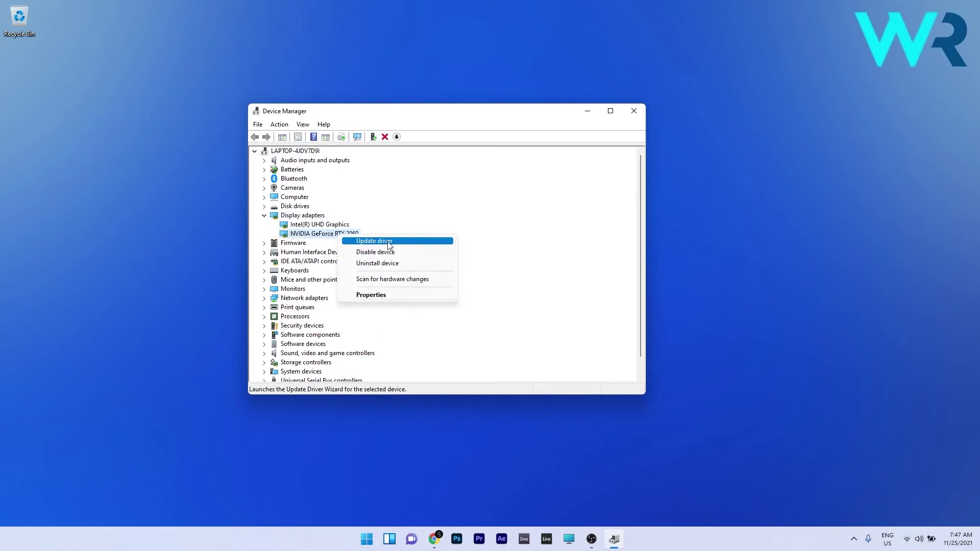
left_click(409, 243)
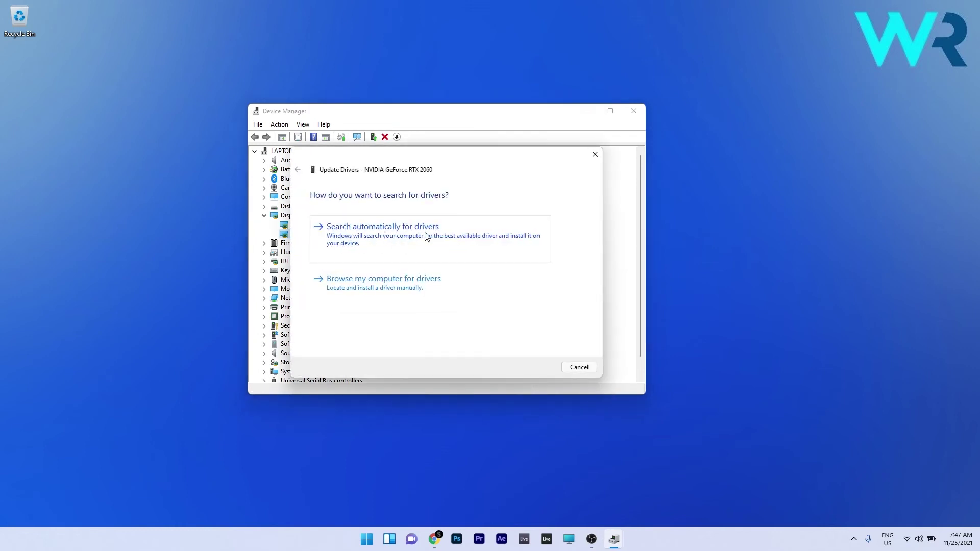
left_click(450, 236)
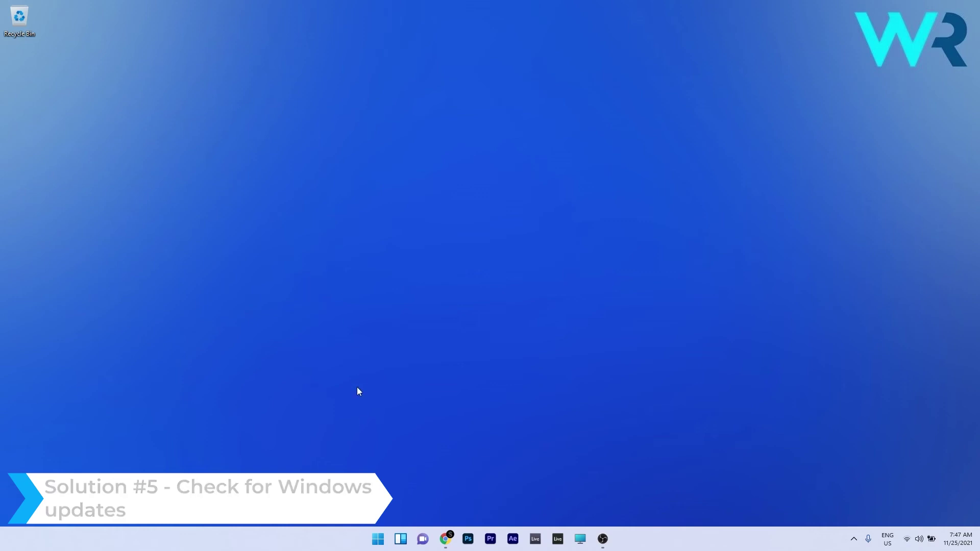
Run Check for updates on the Windows Update page, then close Settings
left_click(378, 545)
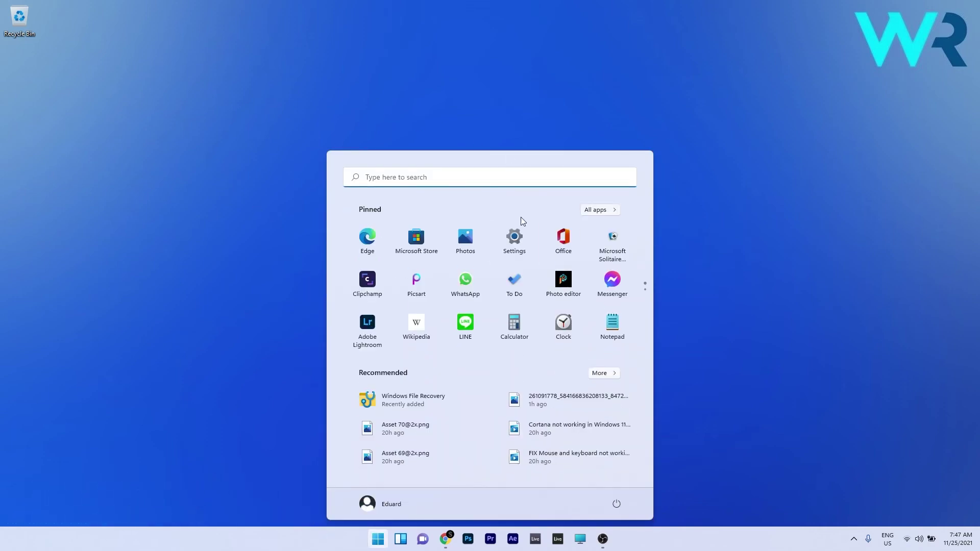
left_click(517, 239)
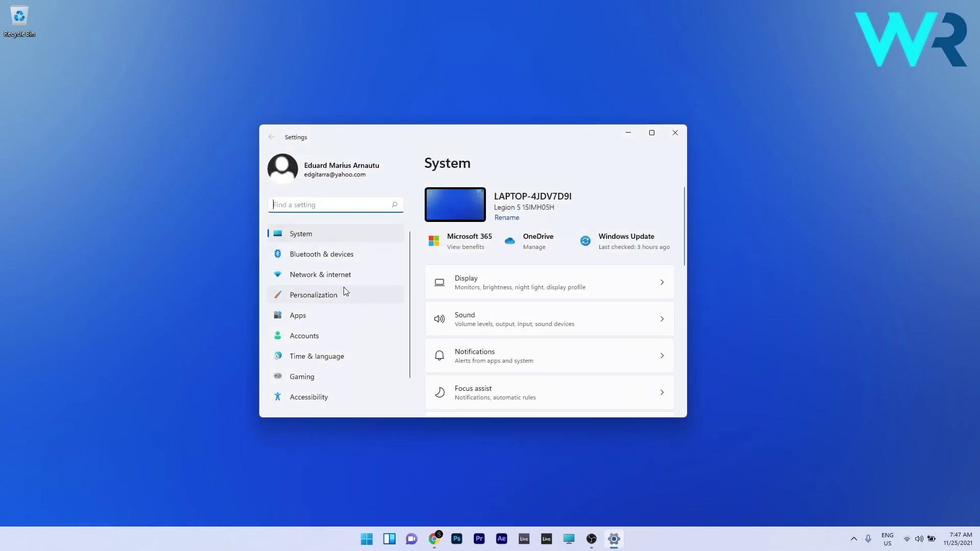
scroll(324, 277, "down", 2)
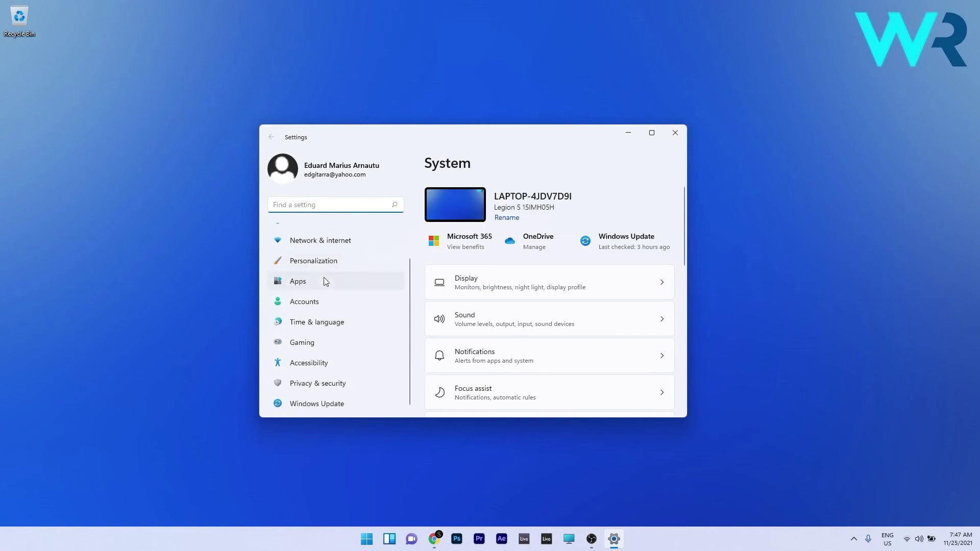
left_click(326, 406)
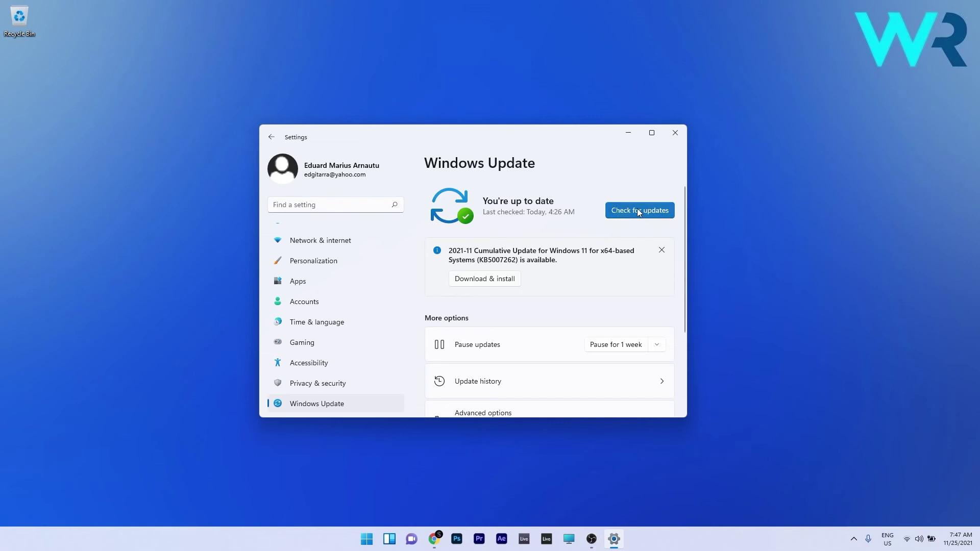
left_click(639, 212)
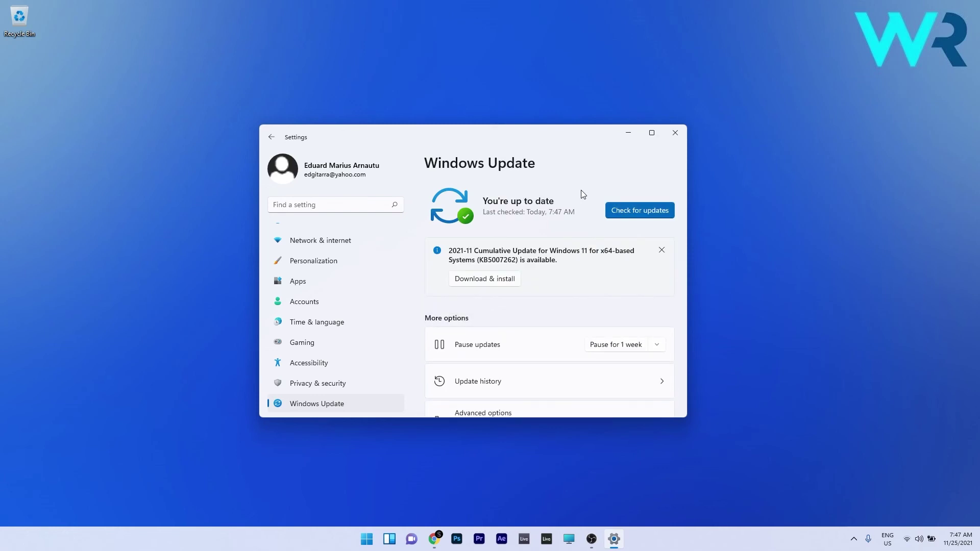
left_click(675, 132)
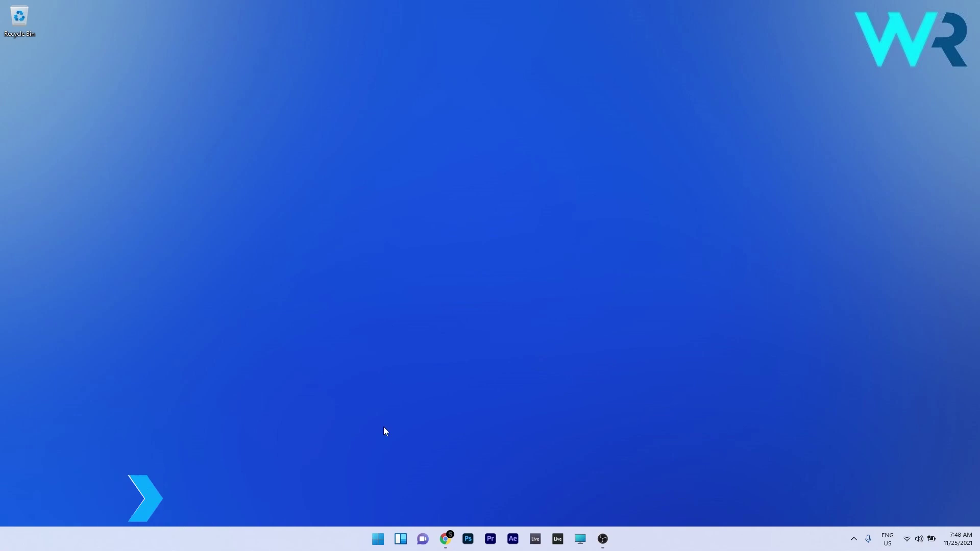
Search 'cmd' and launch Command Prompt as administrator
left_click(378, 539)
type("cmd")
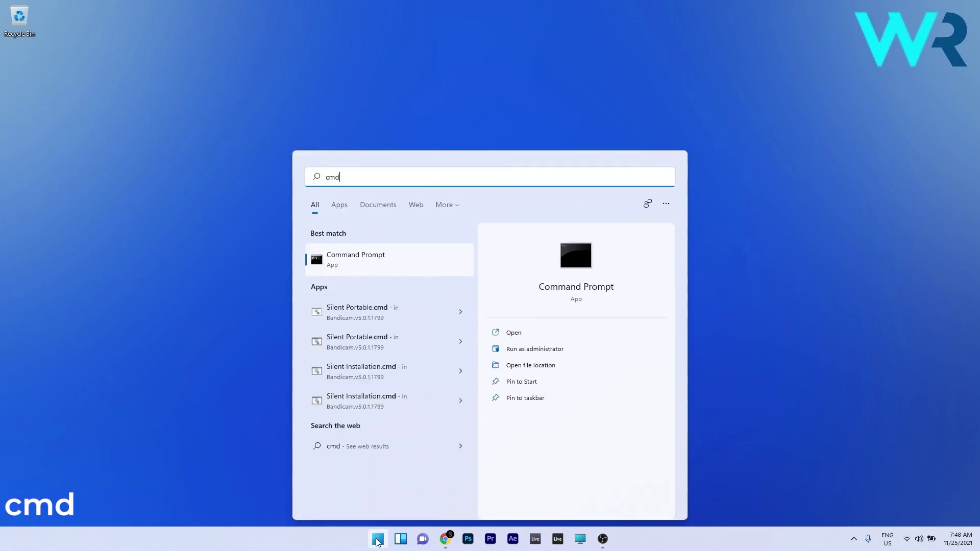
right_click(381, 253)
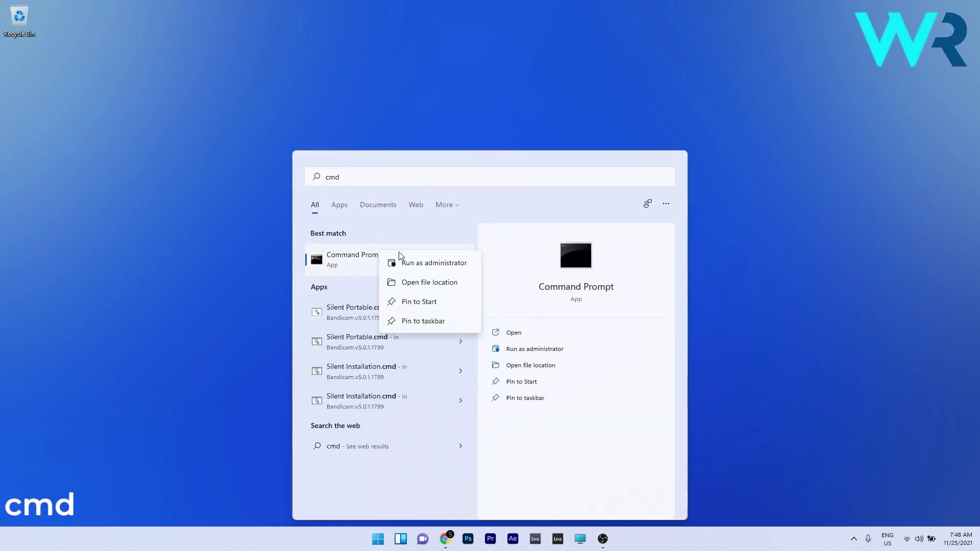
left_click(432, 265)
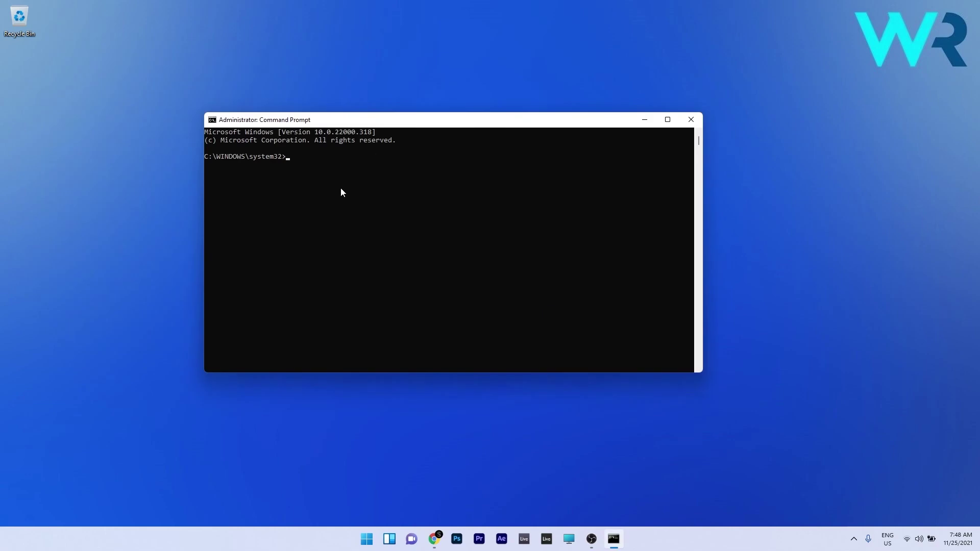
Run chkdsk c: /f and answer Y to schedule the check at next restart
type("chkdsk c")
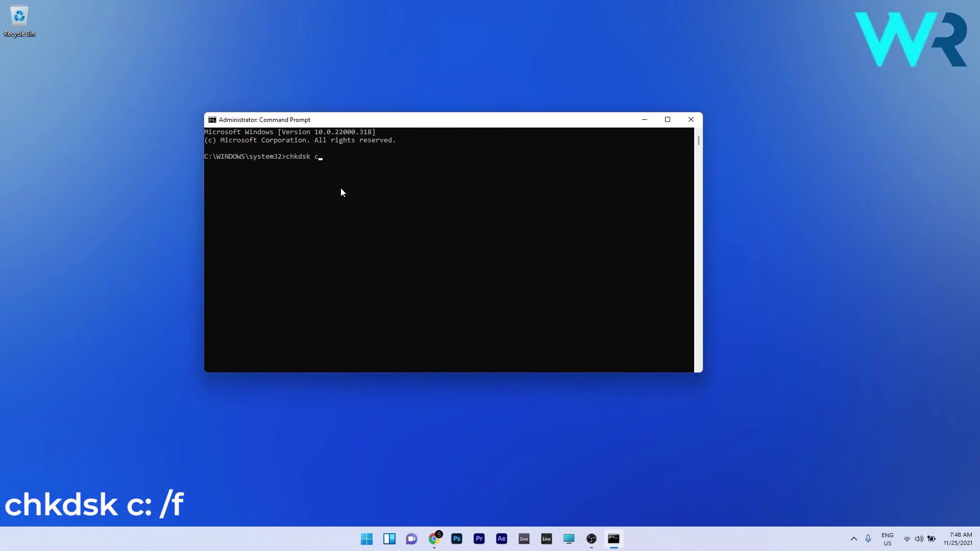
type(": /f")
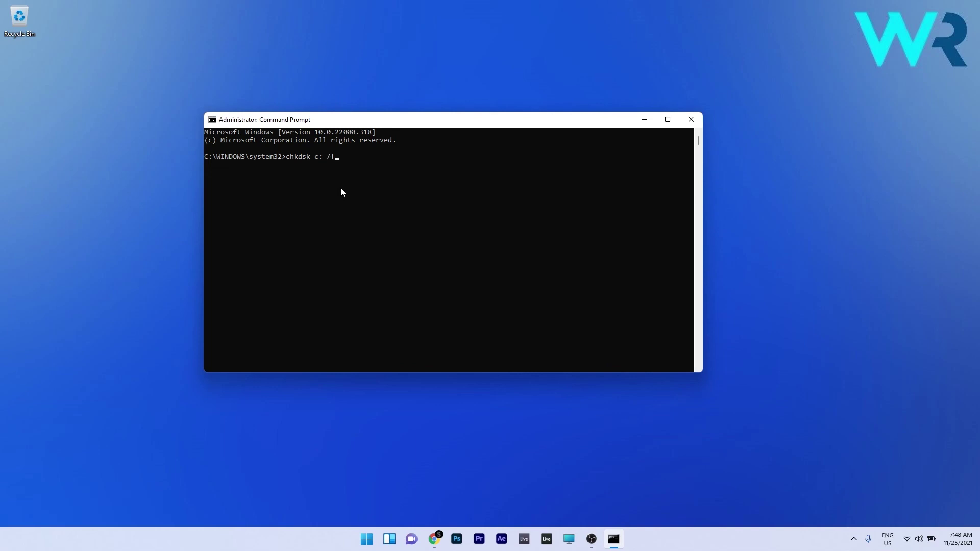
key("Return")
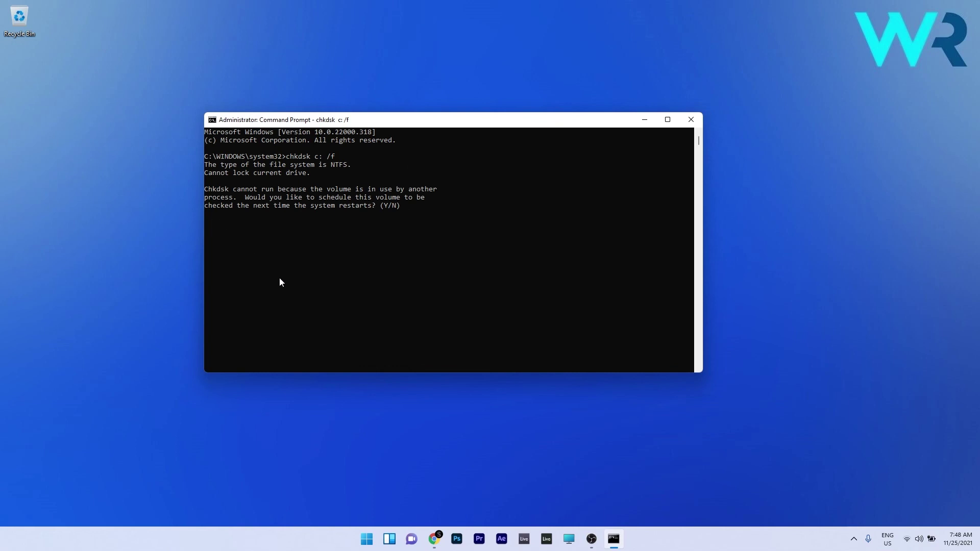
type("Y")
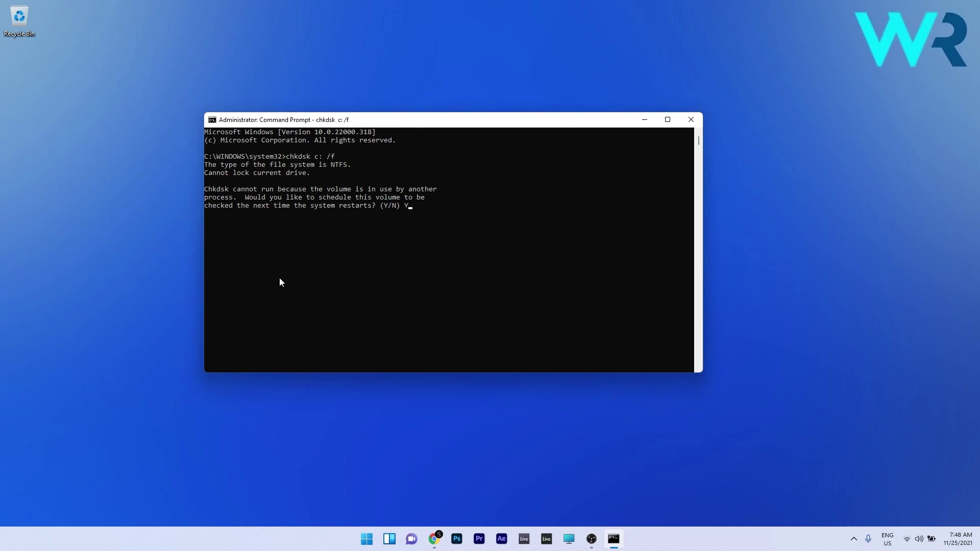